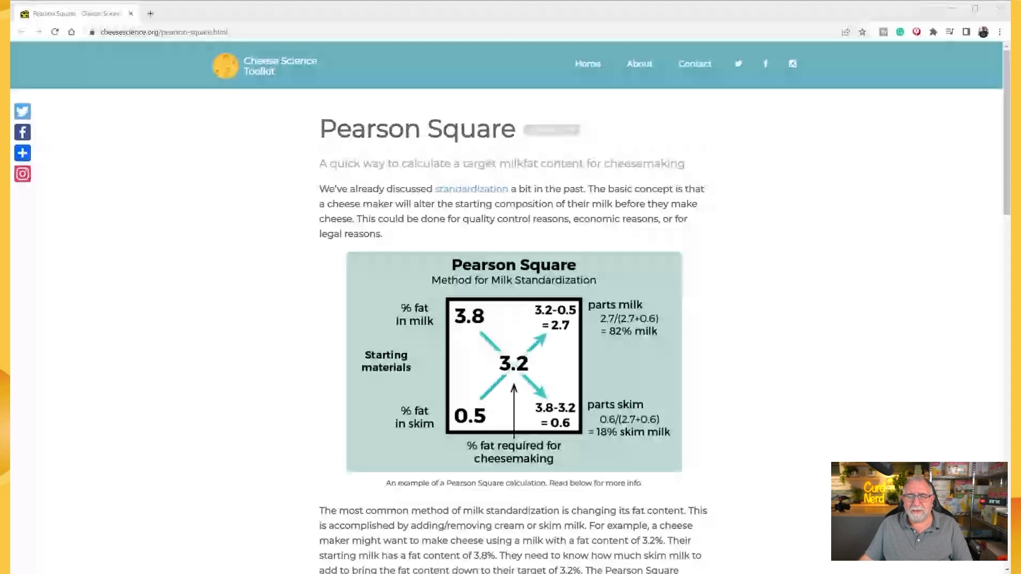
# Scroll past the example image to the Pearson Square calculator showing 4.8%, 0.1% and 3.2% sample values.
pyautogui.scroll(-2, 750, 356)
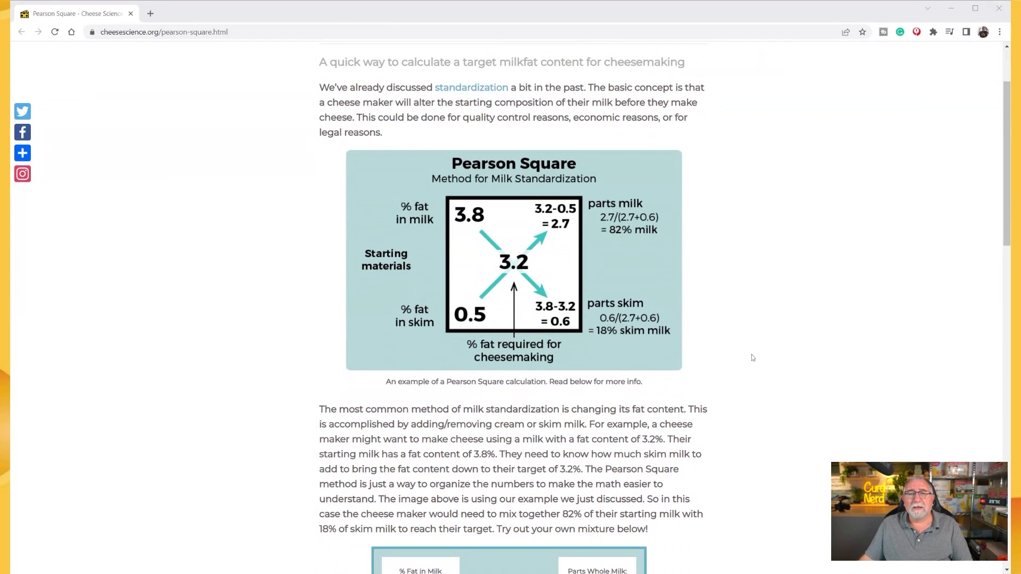
pyautogui.scroll(-2, 753, 358)
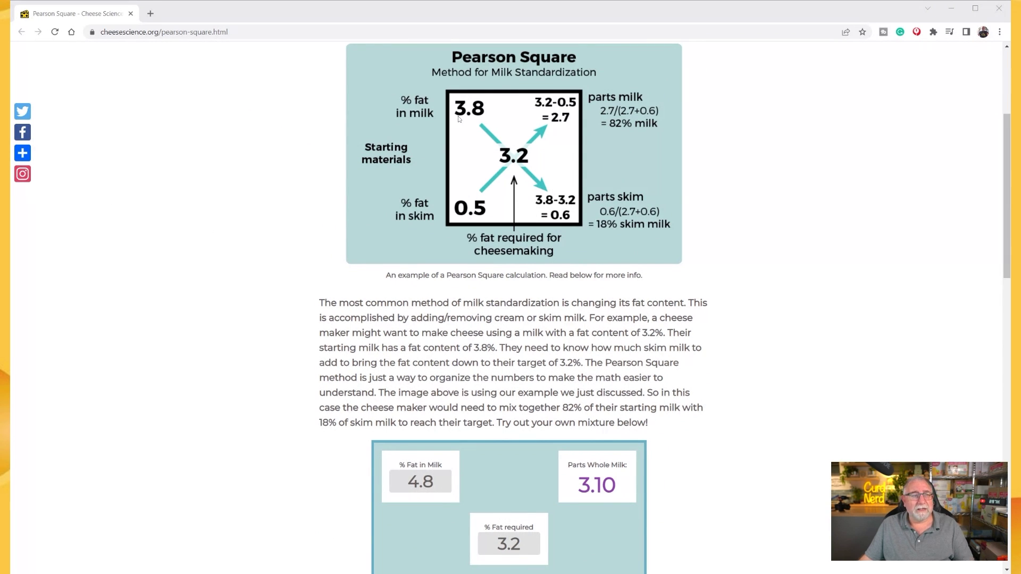
pyautogui.scroll(-3, 400, 391)
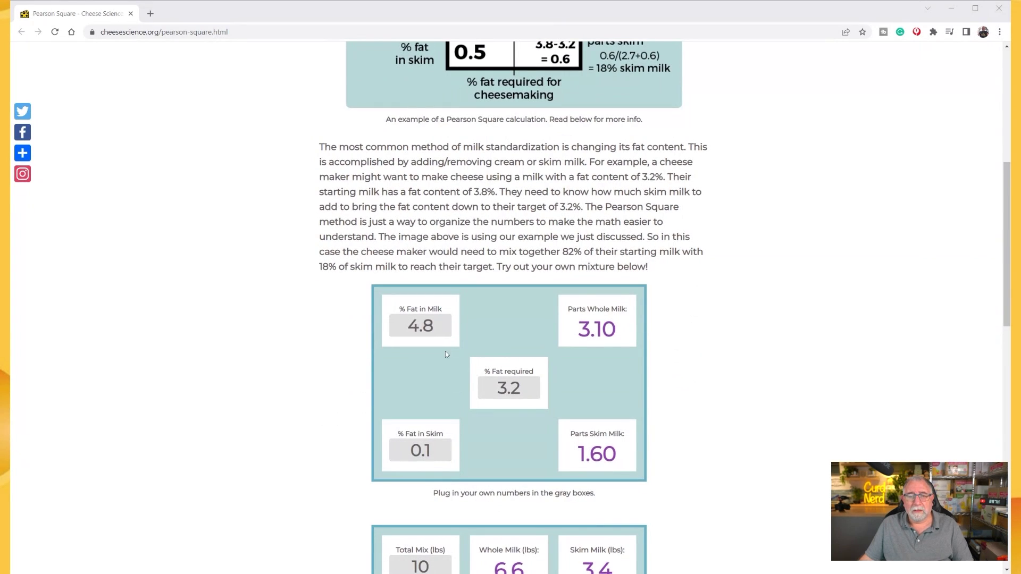
pyautogui.scroll(5, 513, 307)
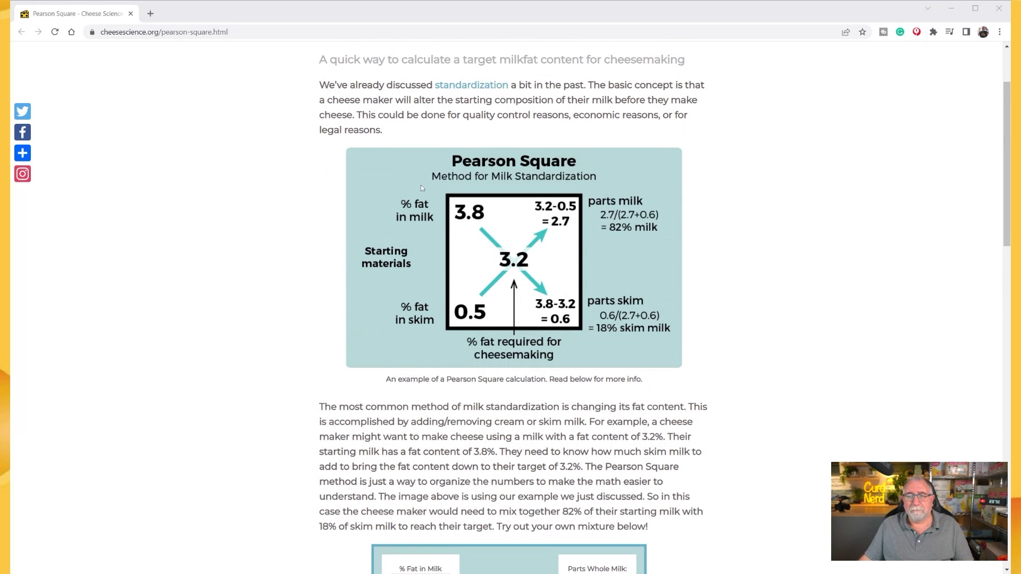
pyautogui.scroll(-3, 423, 188)
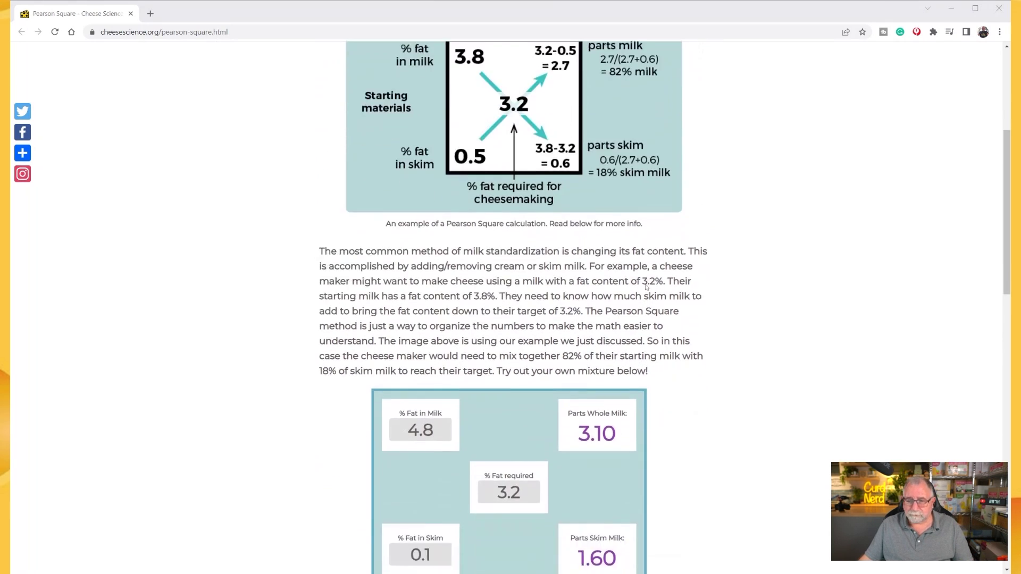
pyautogui.scroll(-4, 646, 288)
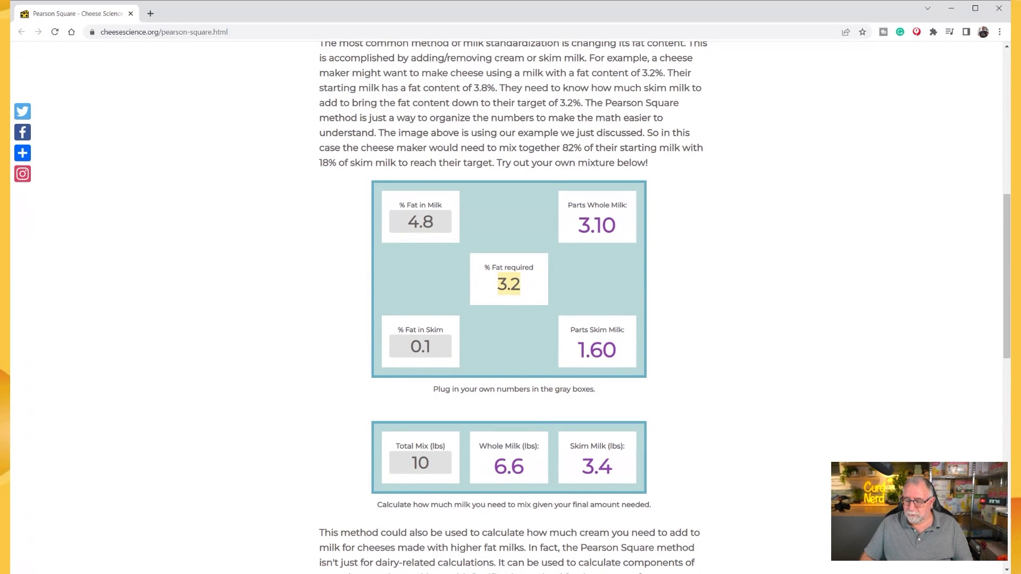
# Set % Fat required to 2.0 and % Fat in Milk to 3.4.
pyautogui.write('2.0')
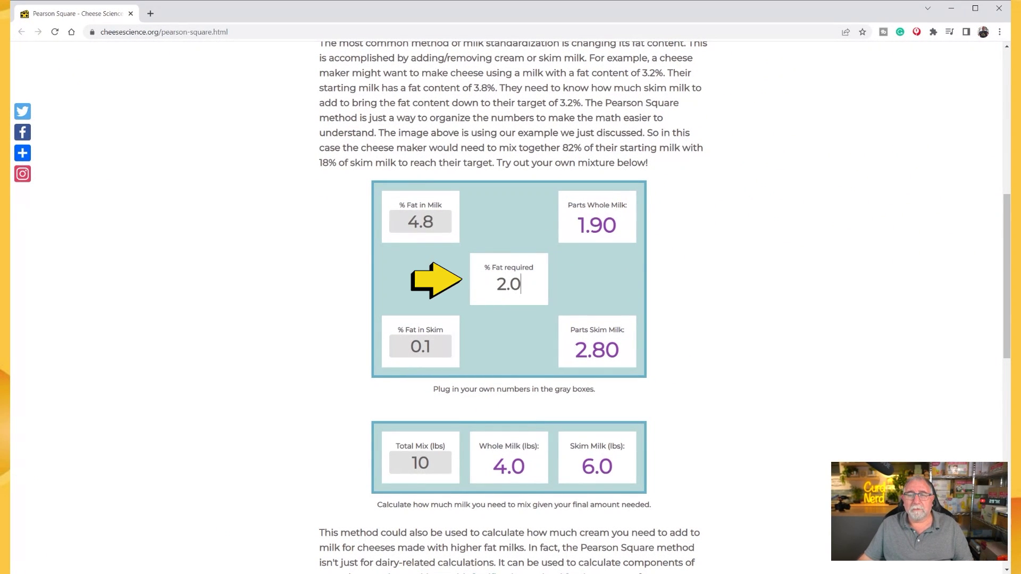
pyautogui.press('Tab')
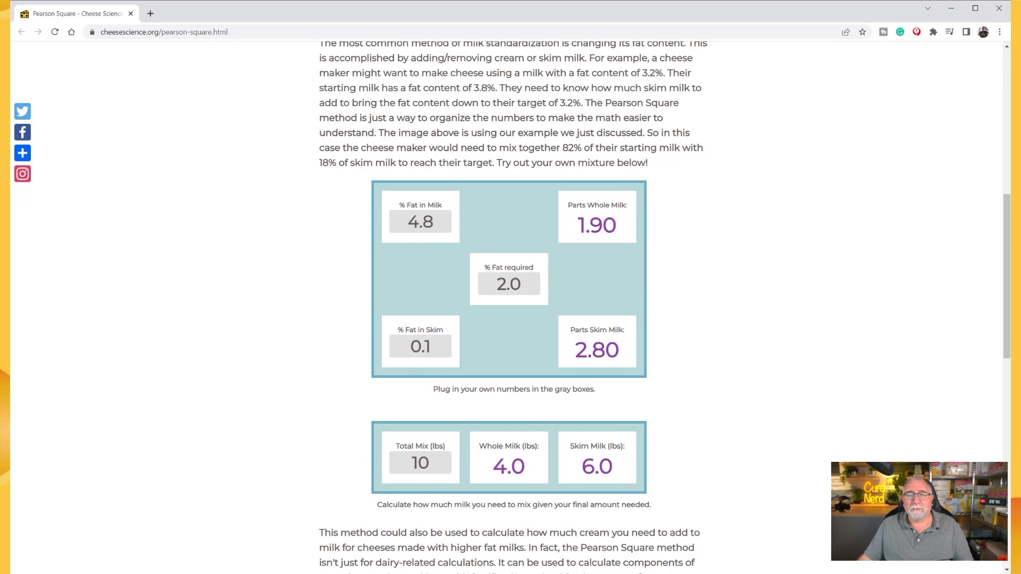
pyautogui.doubleClick(409, 222)
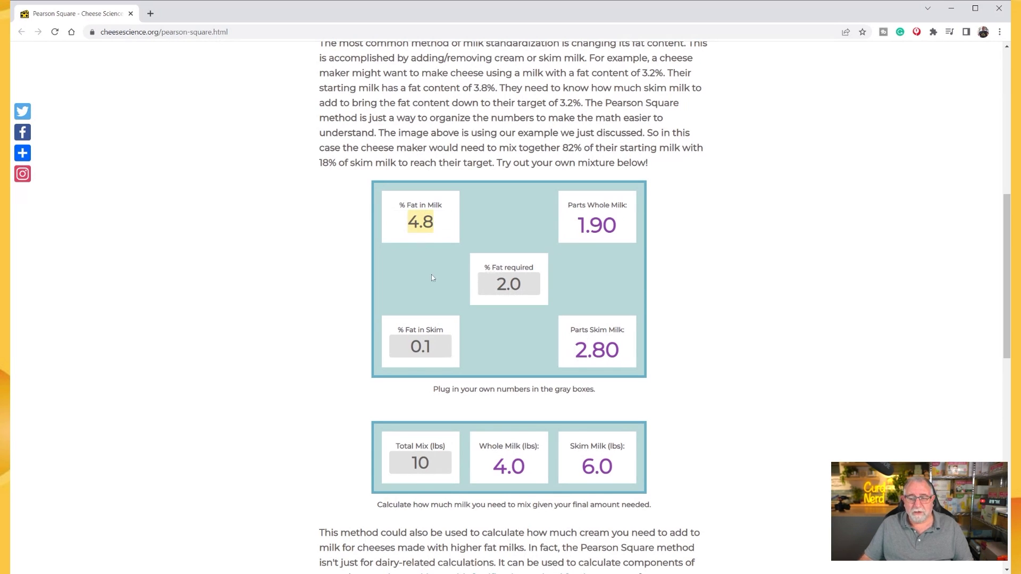
pyautogui.write('3.4')
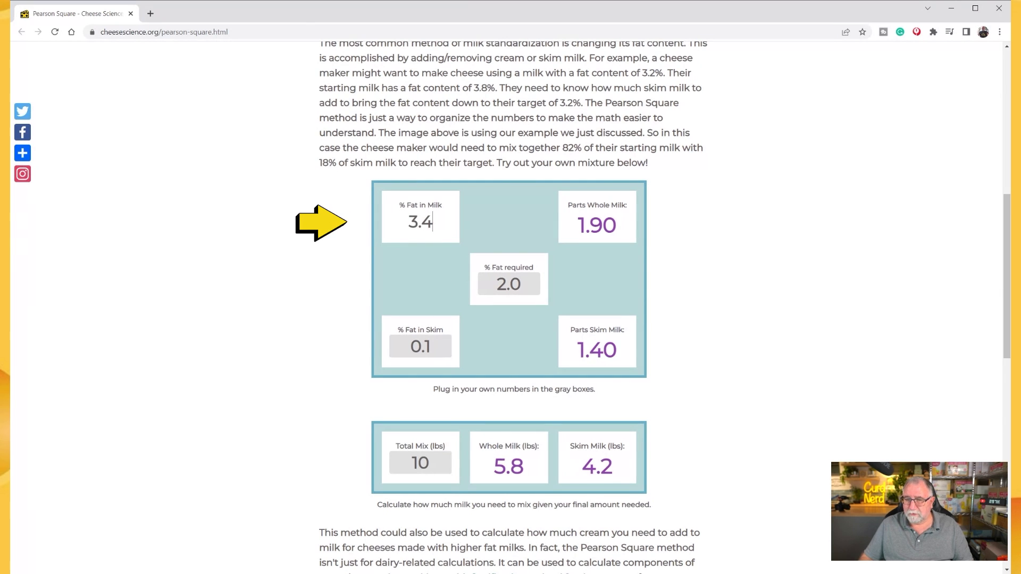
pyautogui.click(418, 320)
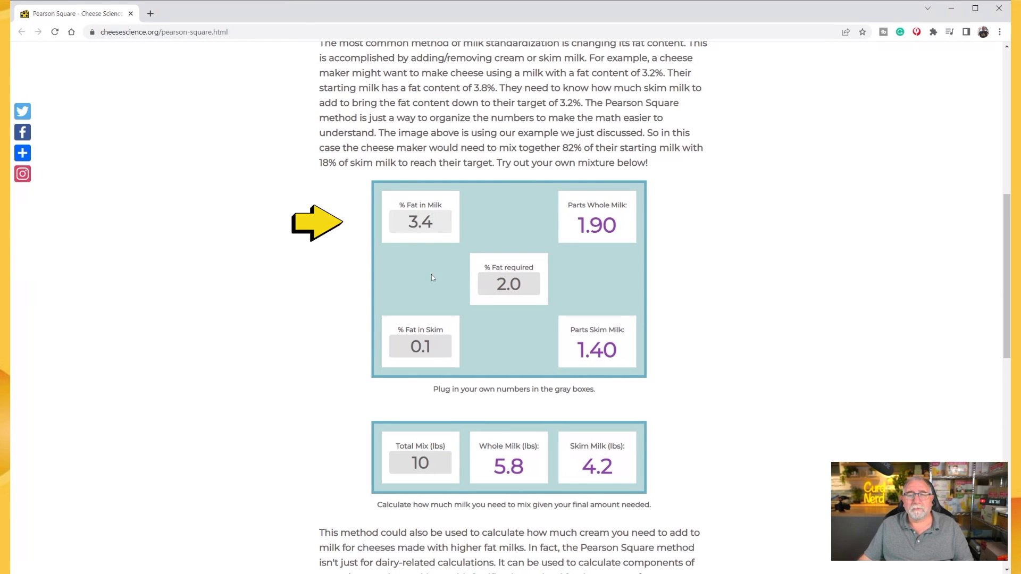
# Keep % Fat in Skim at 0.1, giving 5.8 lbs whole milk and 4.2 lbs skim.
pyautogui.hotkey('shift', 'Left')
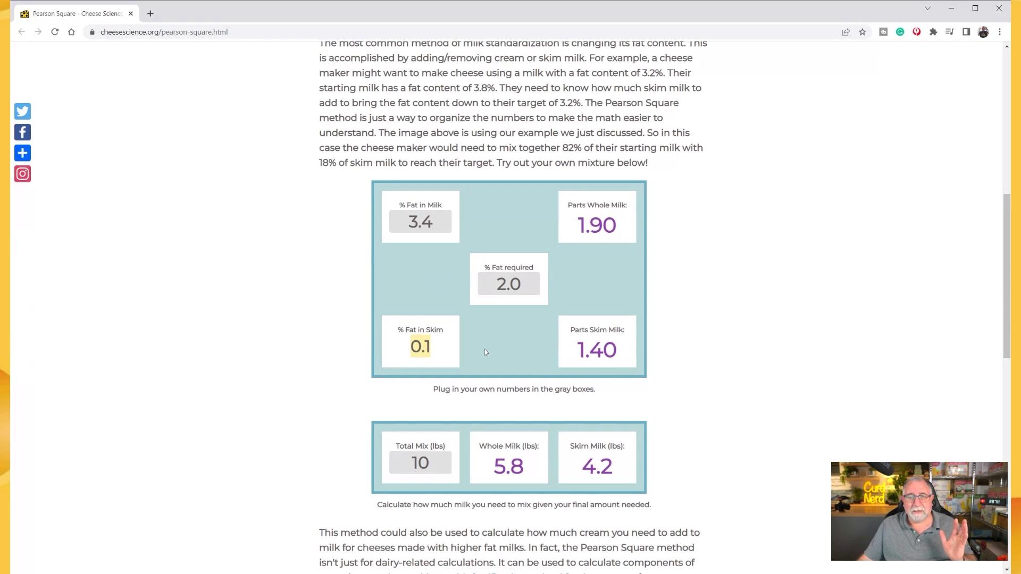
pyautogui.write('1')
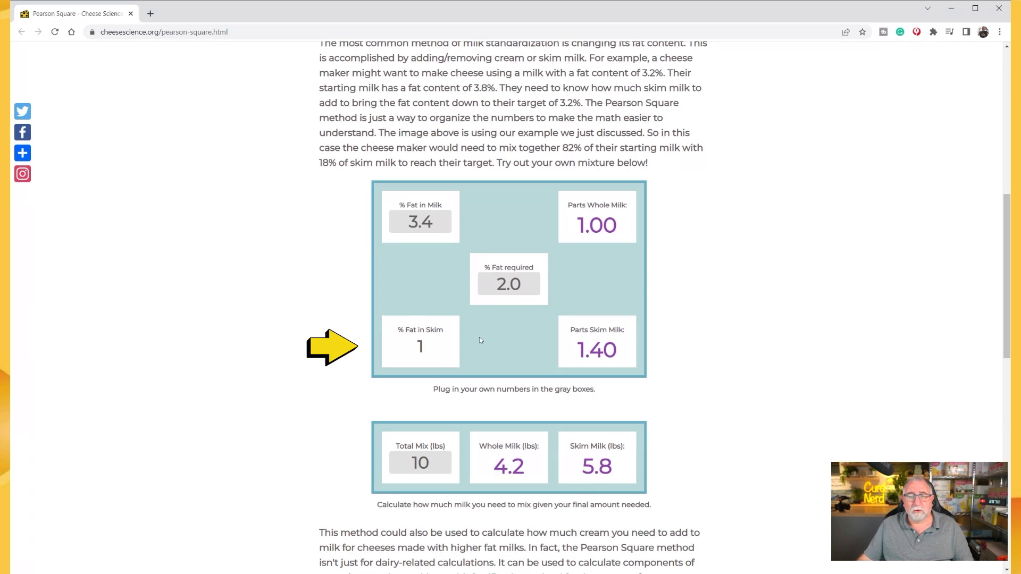
pyautogui.press('BackSpace')
pyautogui.write('0.1')
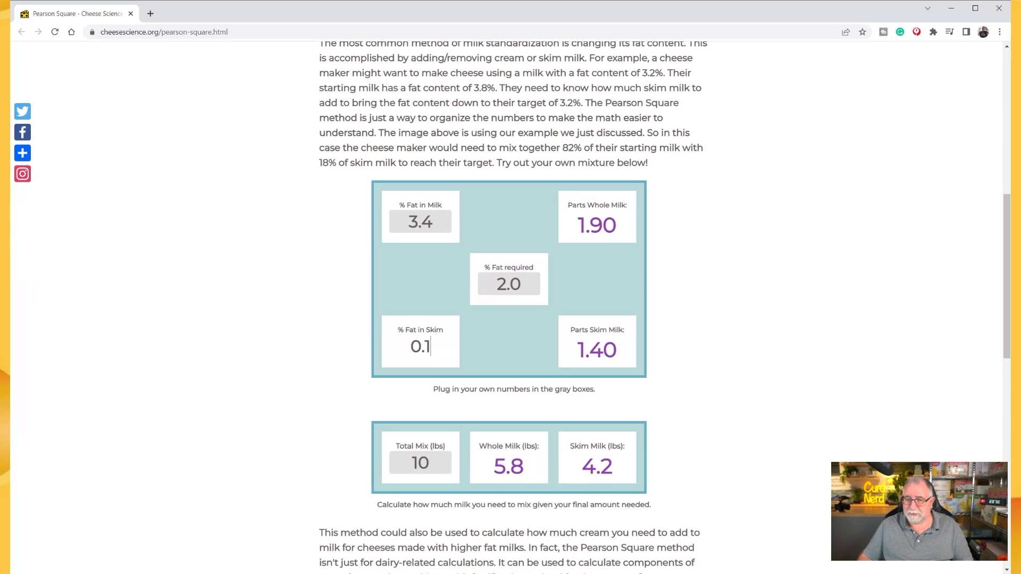
pyautogui.click(476, 342)
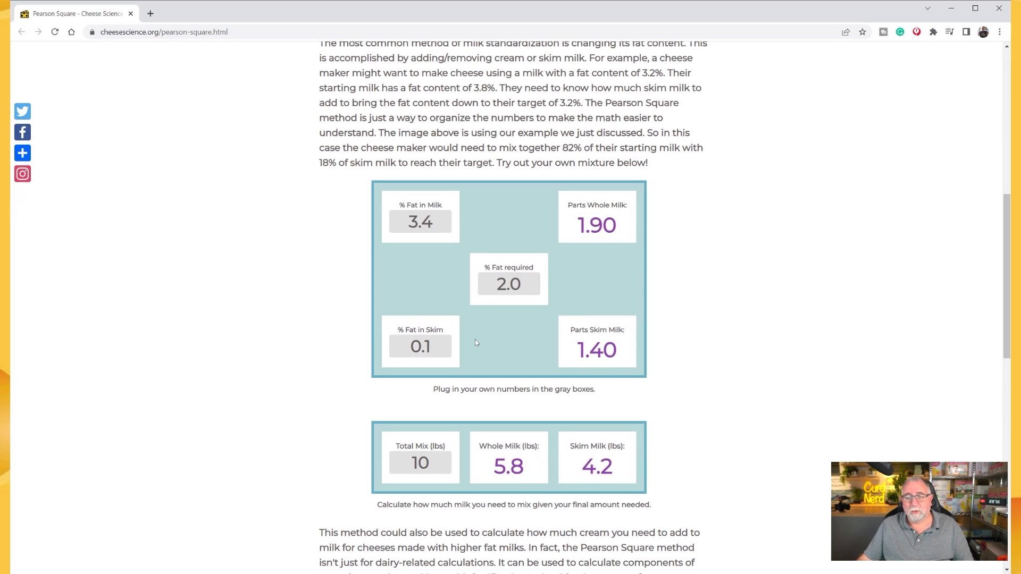
# Change Total Mix from 10 to 14 lbs, yielding 8.1 lbs whole milk and 5.9 lbs skim.
pyautogui.scroll(-3, 476, 343)
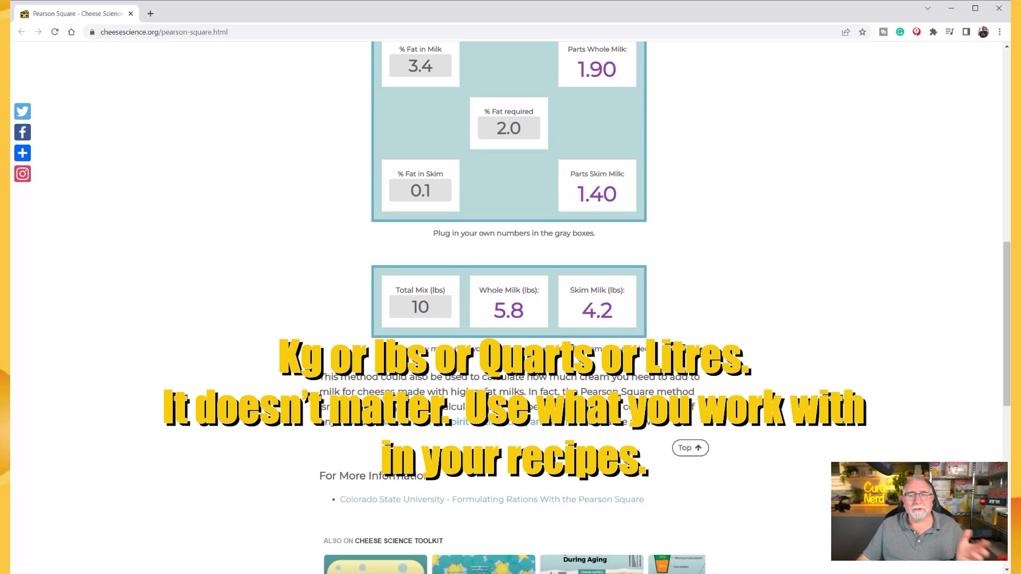
pyautogui.click(425, 307)
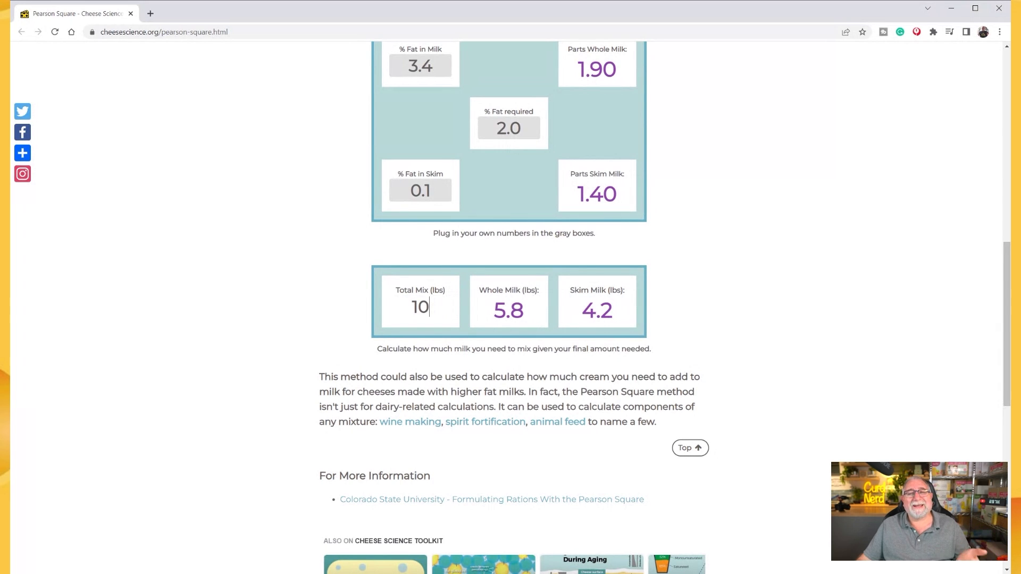
pyautogui.hotkey('ctrl', 'a')
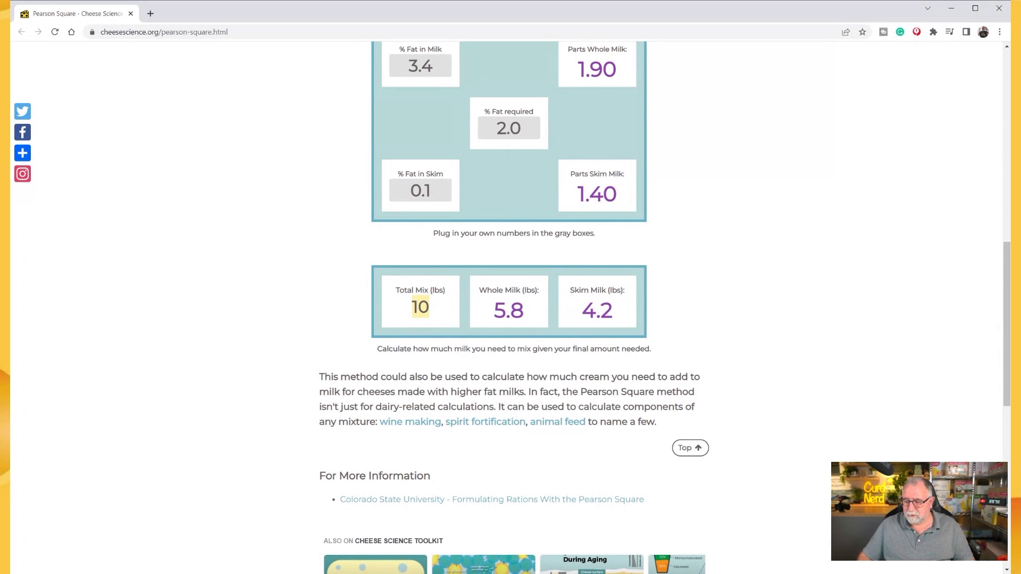
pyautogui.write('14')
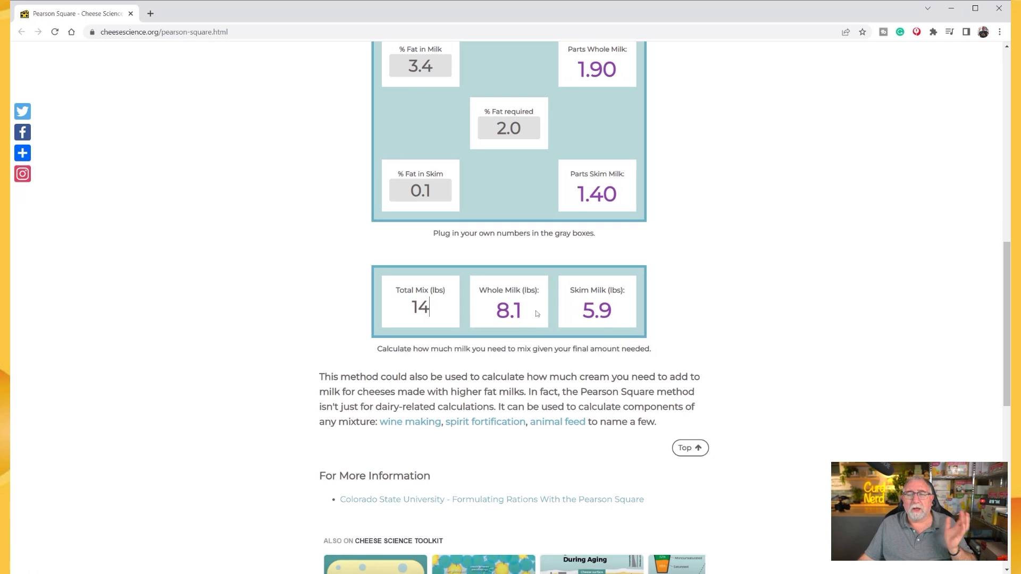
pyautogui.scroll(1, 696, 327)
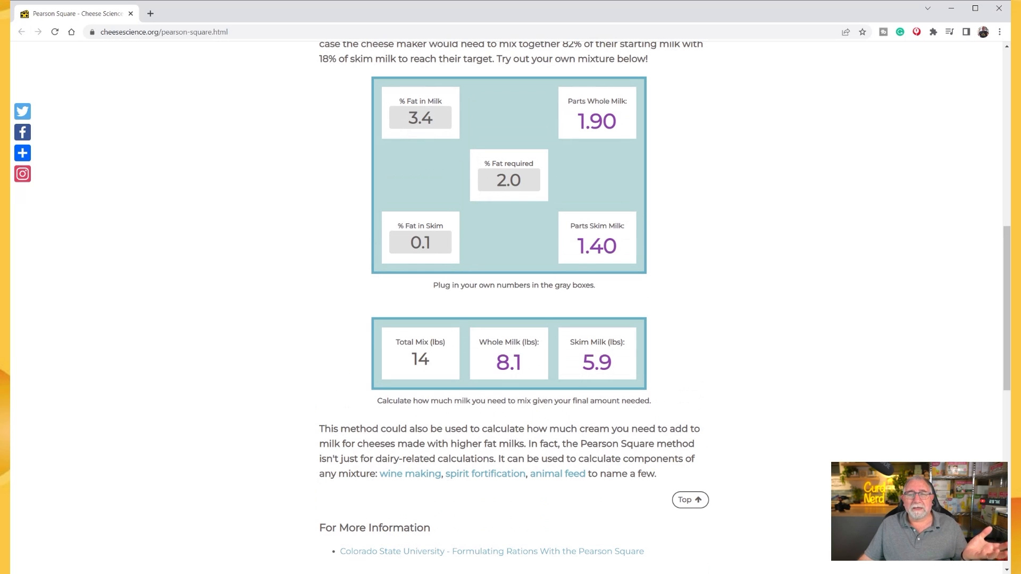
# Set % Fat required to 5 and % Fat in Milk to 3.25.
pyautogui.doubleClick(509, 181)
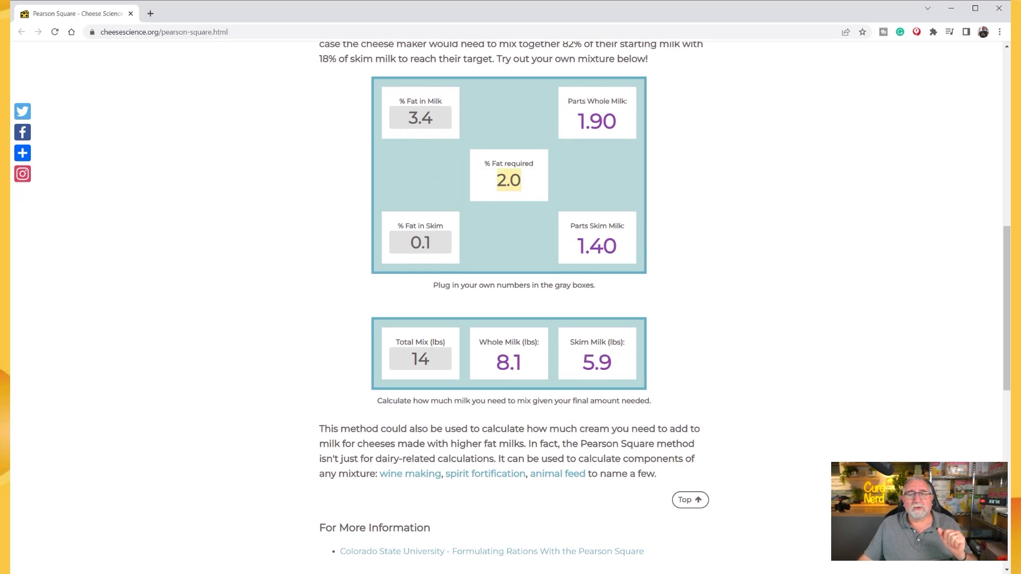
pyautogui.write('3.')
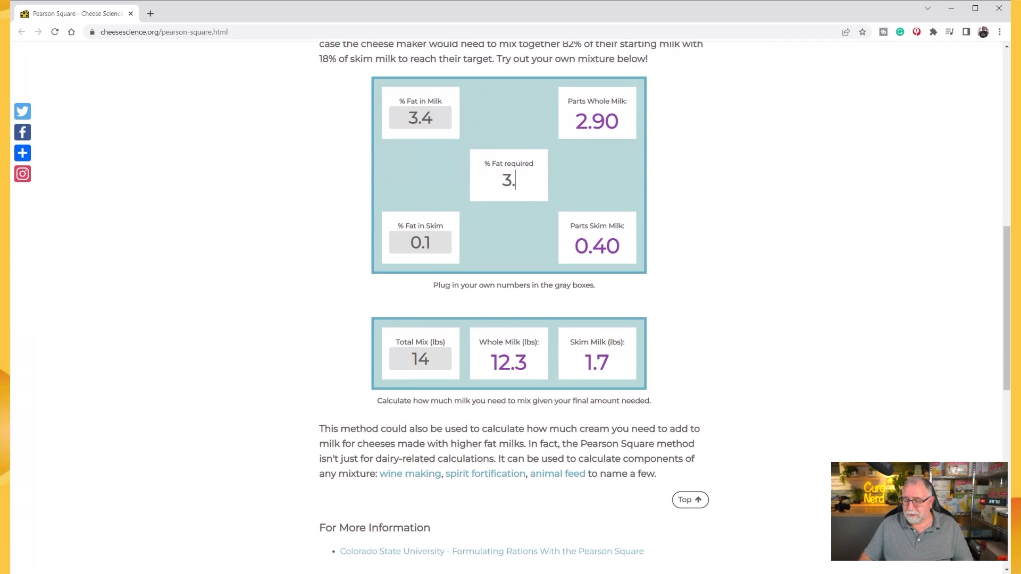
pyautogui.write('8')
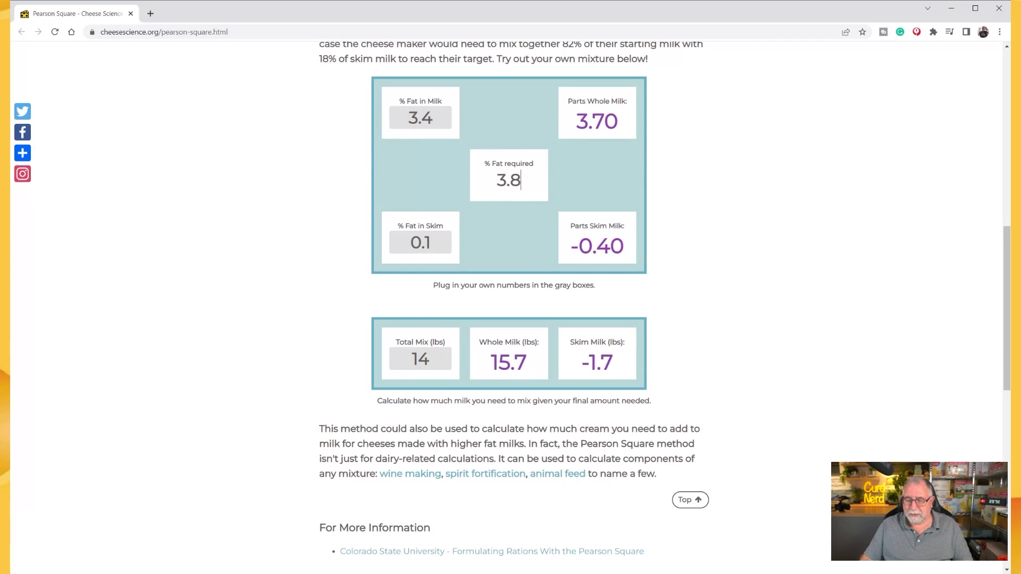
pyautogui.press('BackSpace')
pyautogui.press('BackSpace')
pyautogui.press('BackSpace')
pyautogui.write('5')
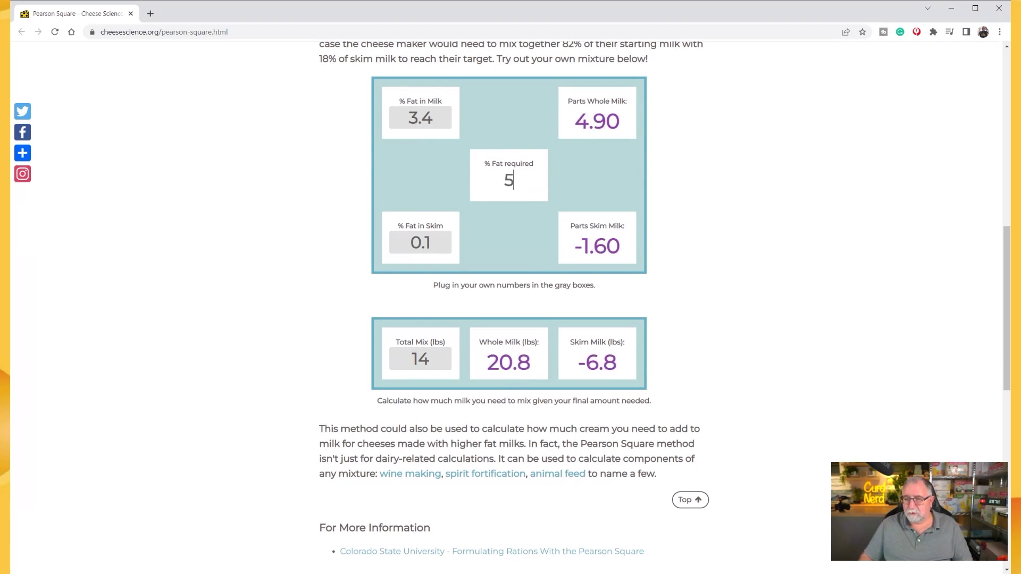
pyautogui.click(518, 221)
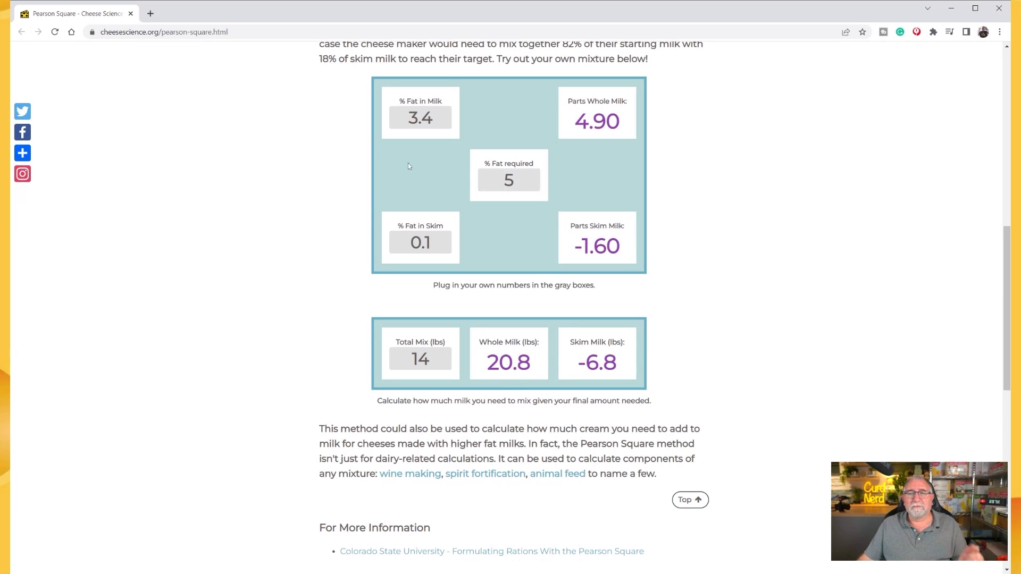
pyautogui.moveTo(421, 117); pyautogui.dragTo(433, 118)
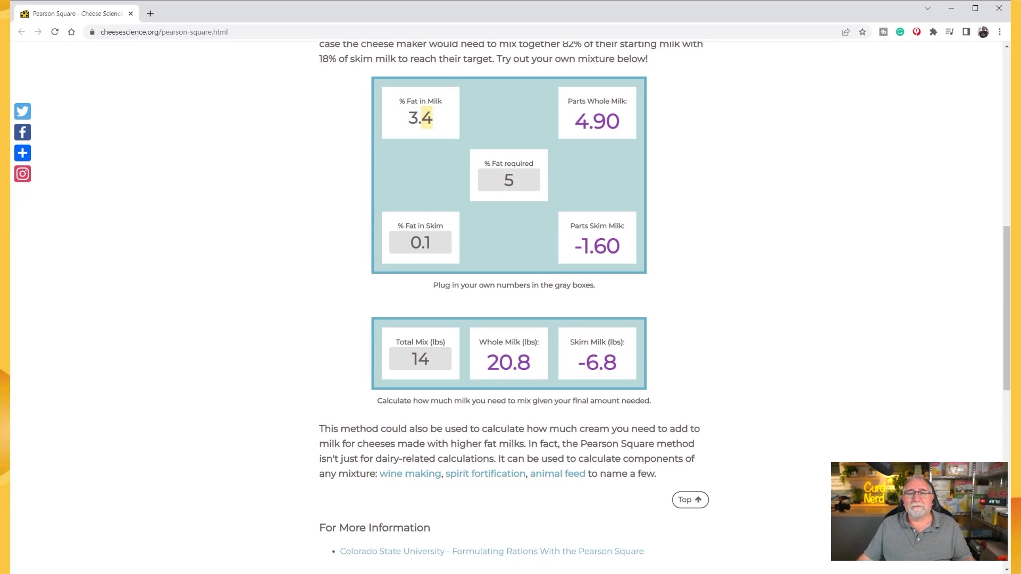
pyautogui.write('25')
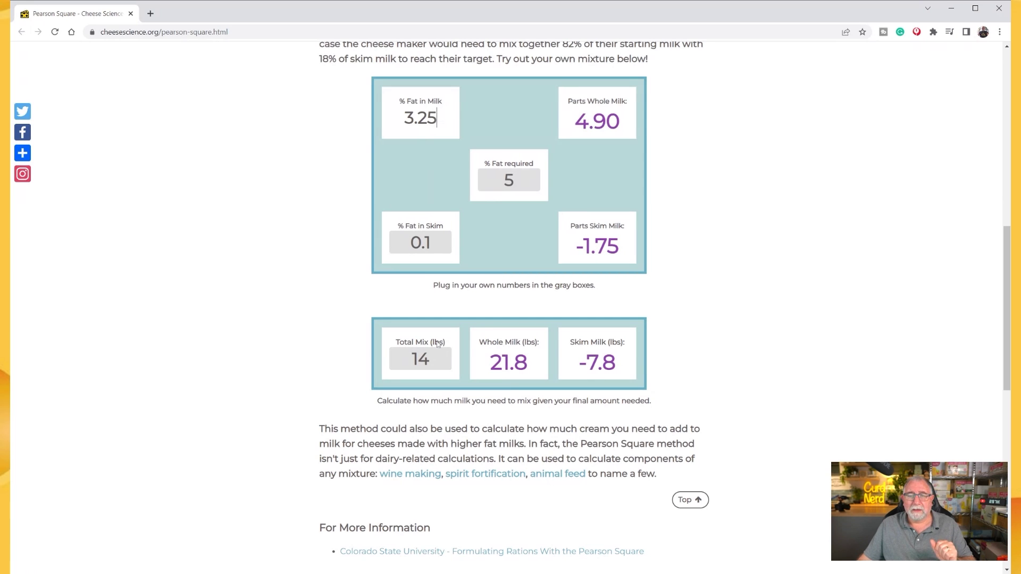
# Set Total Mix to 10 lbs and the cream fat to 35%, giving 9.4/0.6 lbs.
pyautogui.moveTo(430, 359); pyautogui.dragTo(418, 360)
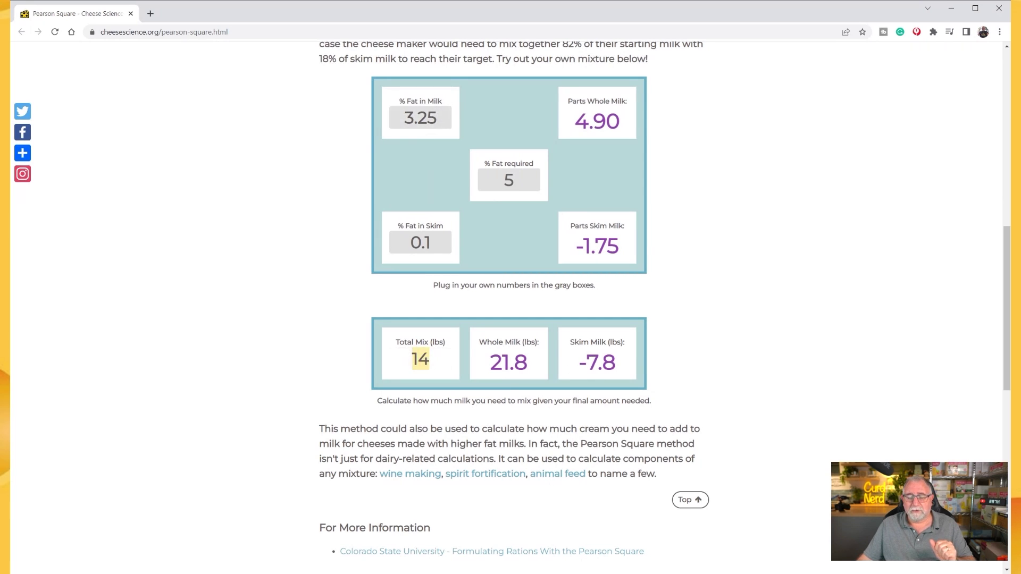
pyautogui.press('BackSpace')
pyautogui.write('0')
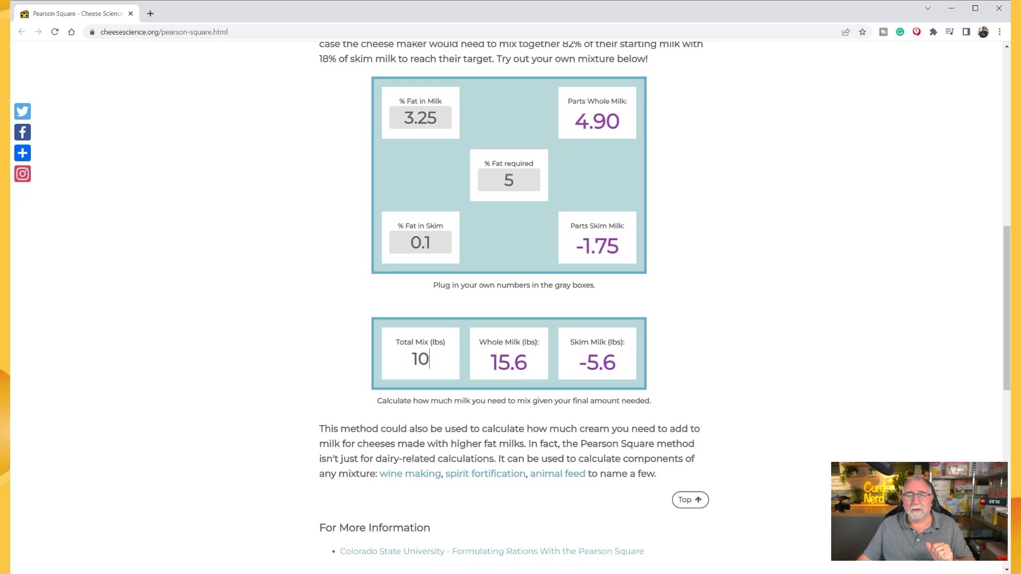
pyautogui.moveTo(431, 243); pyautogui.dragTo(411, 243)
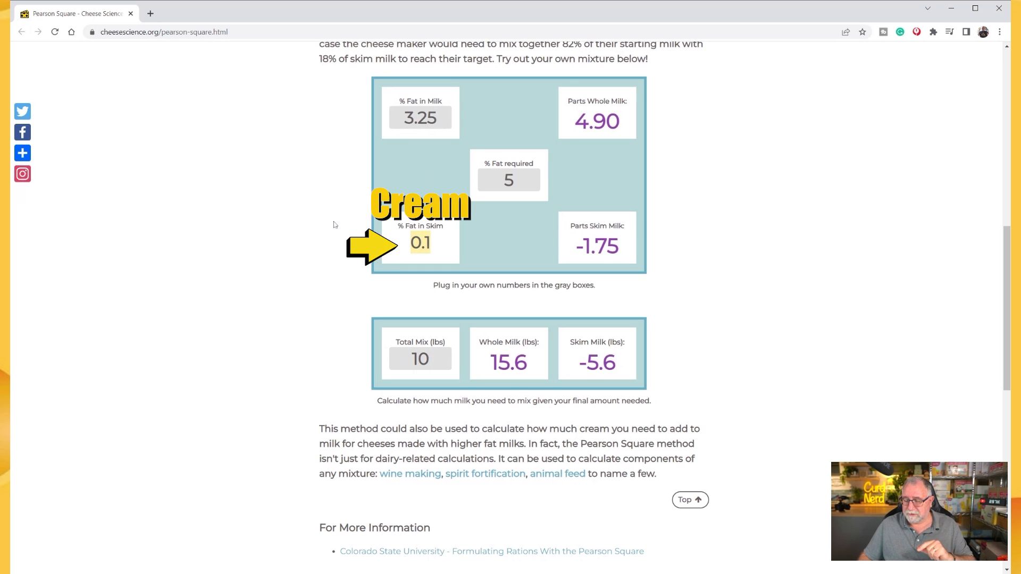
pyautogui.write('35')
pyautogui.click(507, 226)
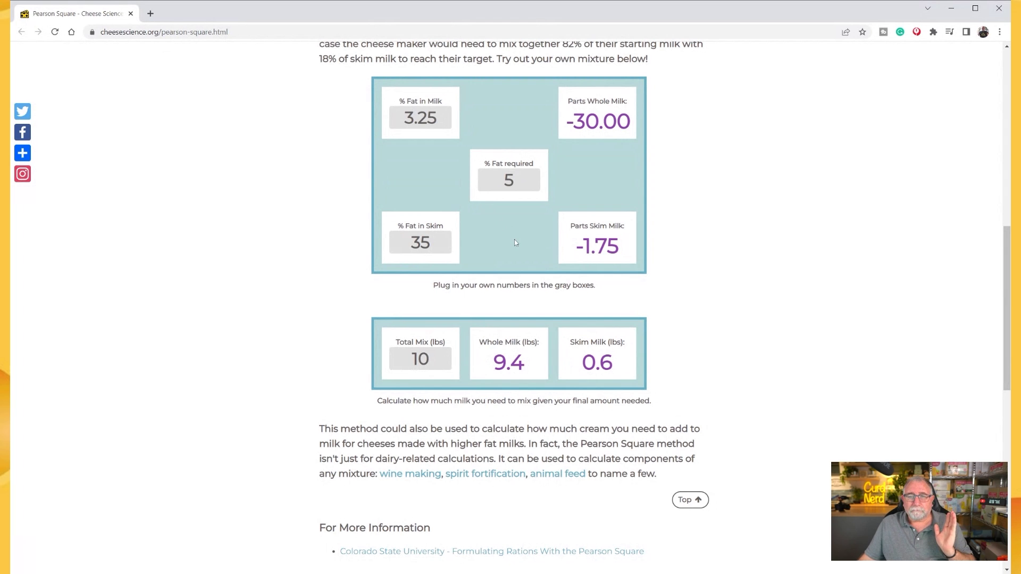
# Change % Fat in Milk to 3.8% so 10 lbs splits into 9.7 lbs milk and 0.3 lbs cream.
pyautogui.moveTo(438, 118); pyautogui.dragTo(387, 122)
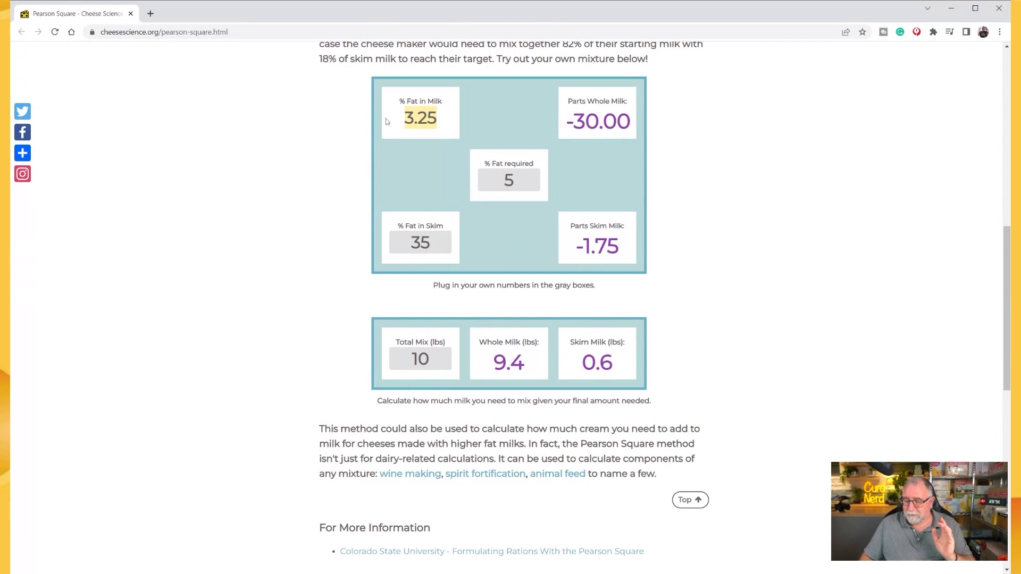
pyautogui.write('3.6')
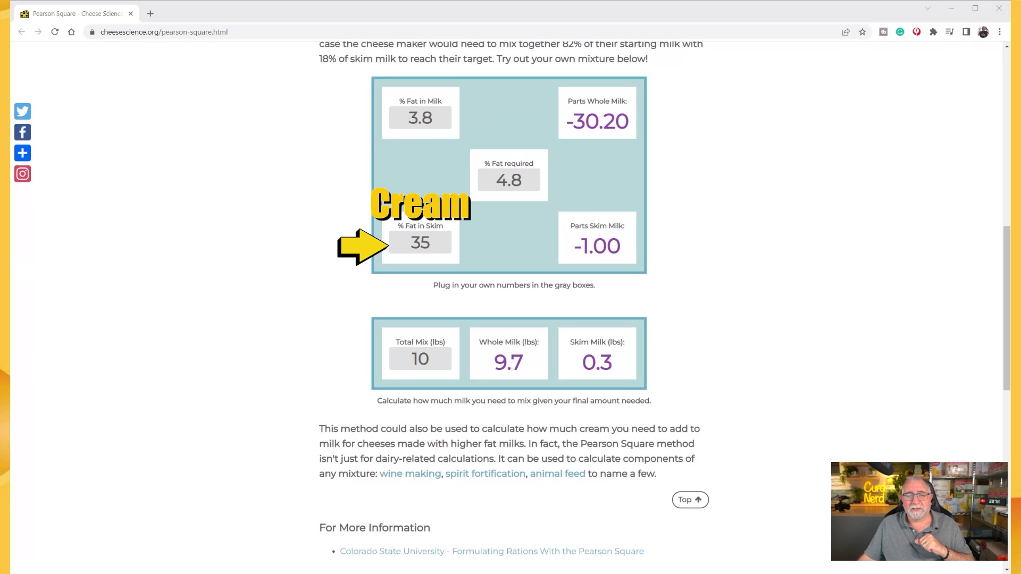
pyautogui.click(429, 367)
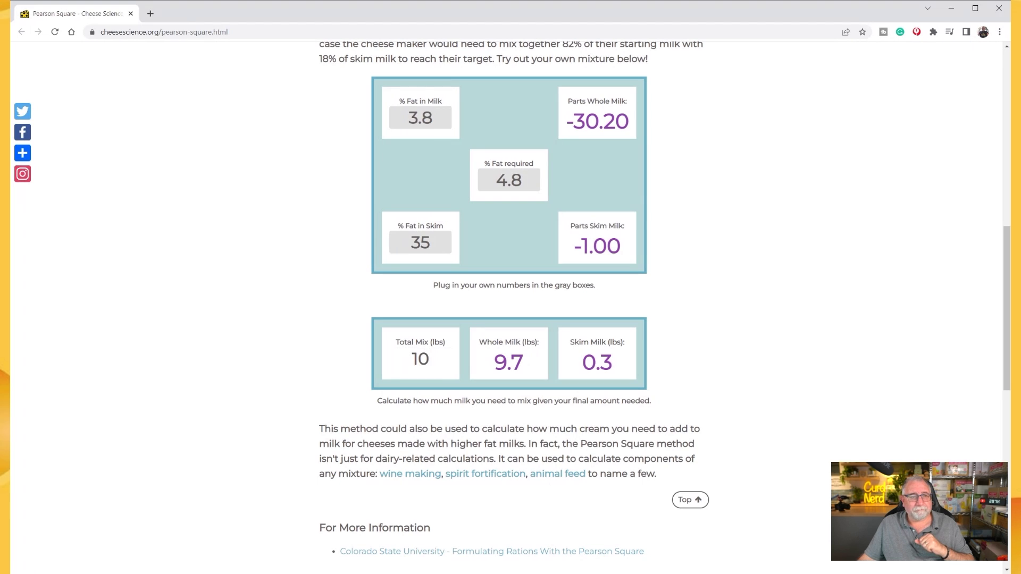